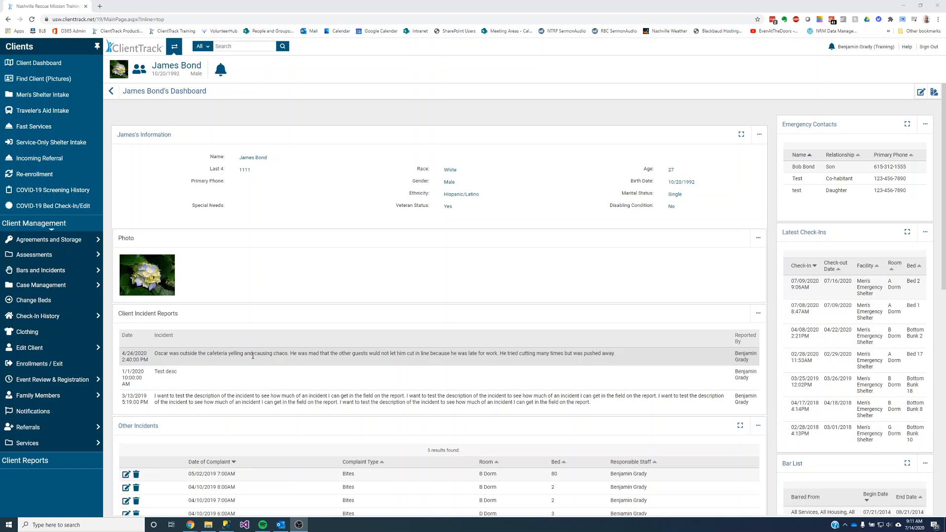
Open the client's incident assessments and review the blank form for a new client incident.
mouse_move(54, 271)
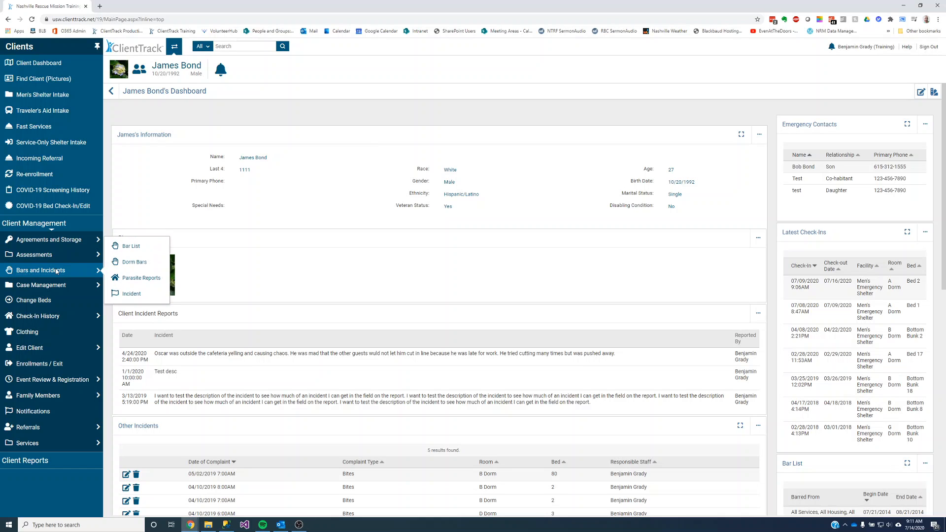
click(143, 294)
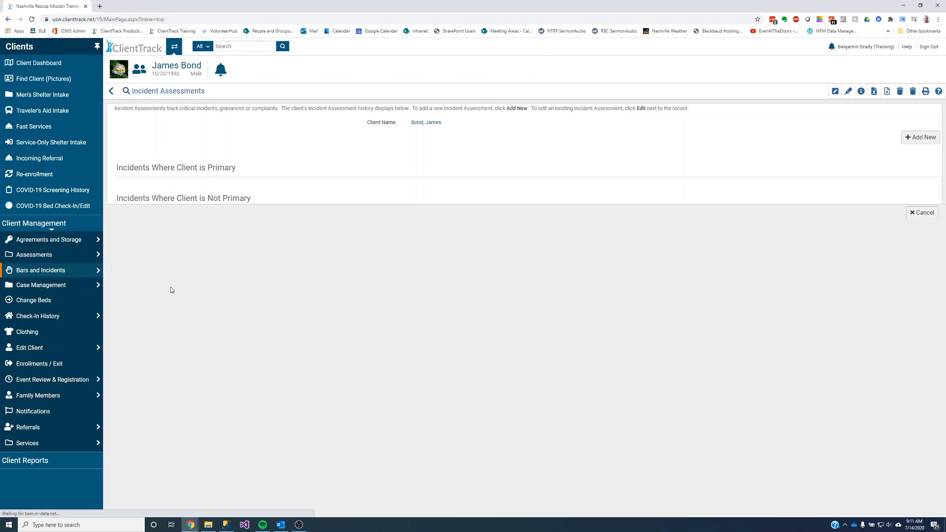
scroll(205, 376, down, 2)
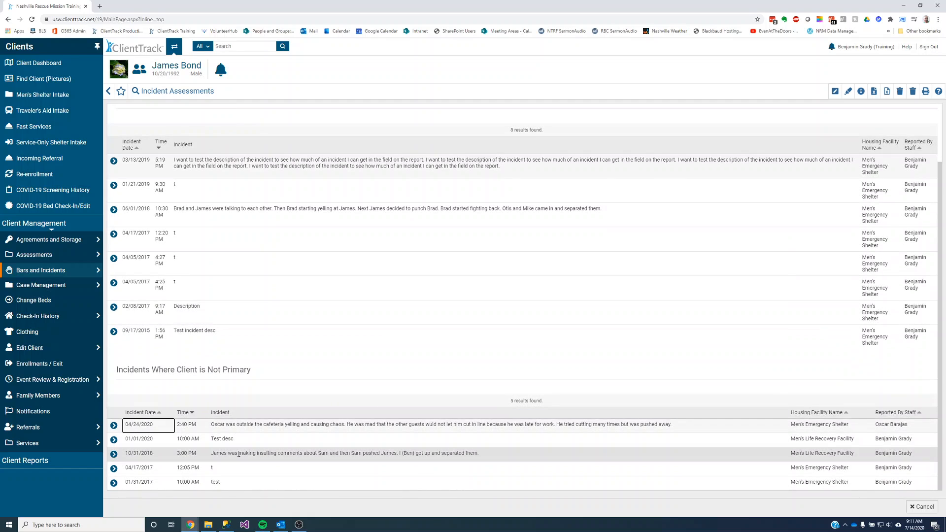
scroll(247, 377, up, 2)
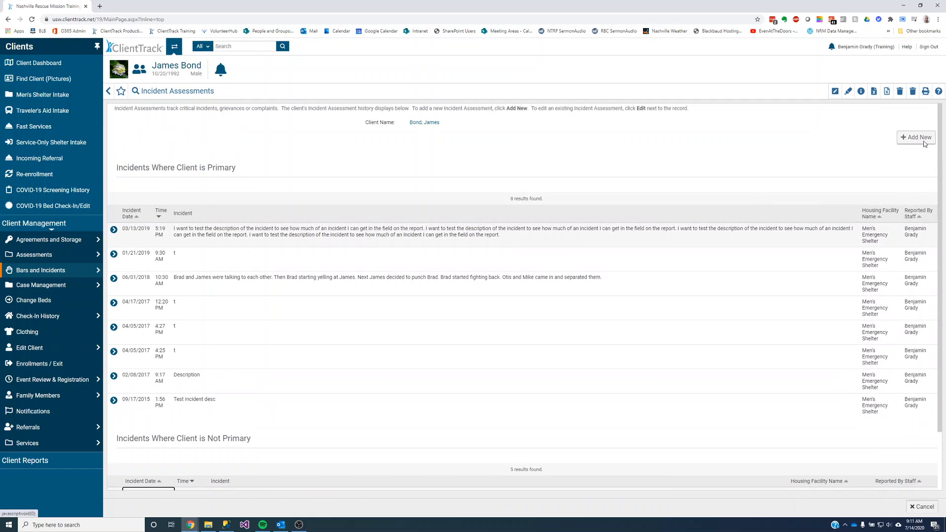
click(923, 141)
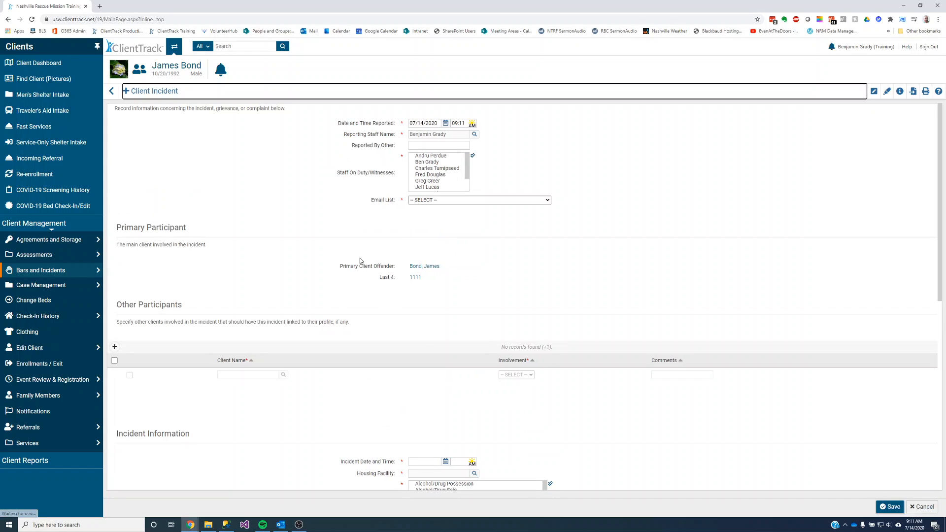
scroll(403, 291, down, 3)
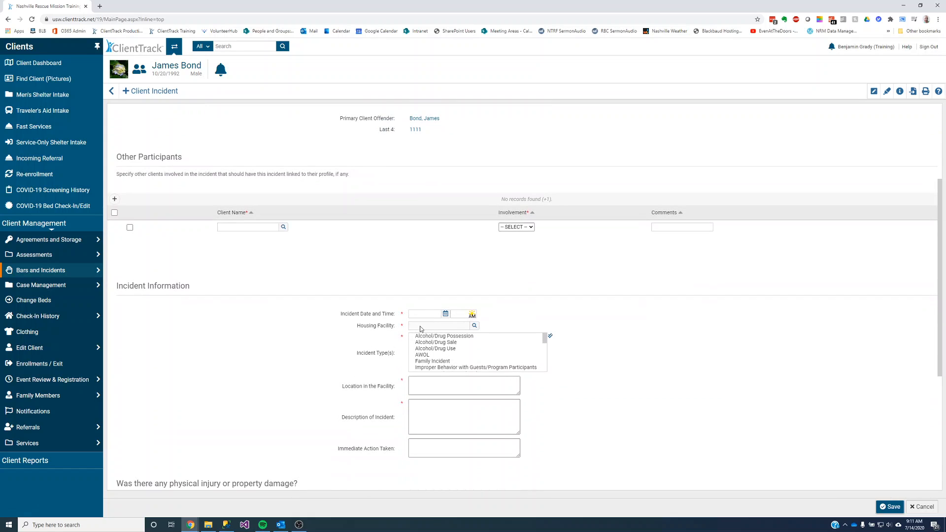
scroll(416, 323, up, 3)
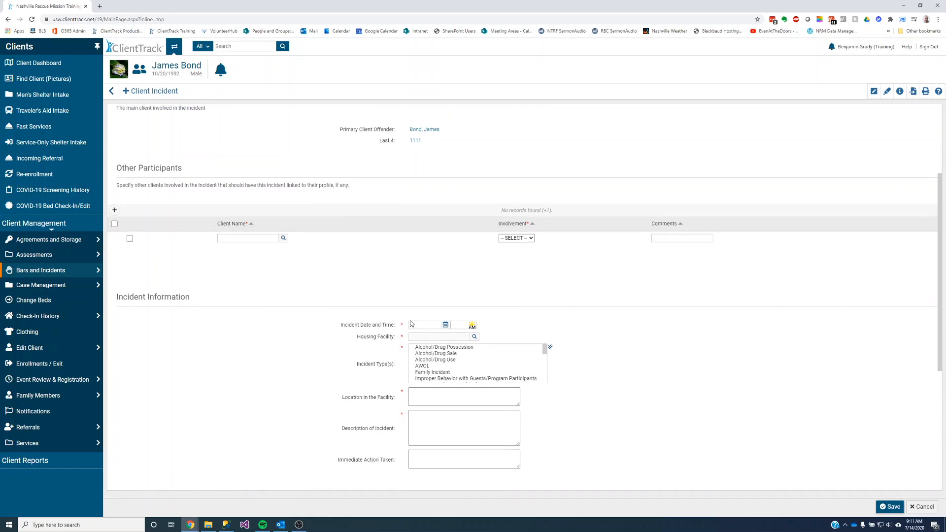
Switch to the Men's Emergency Shelter workspace and start a new facility incident from its incident list.
click(173, 46)
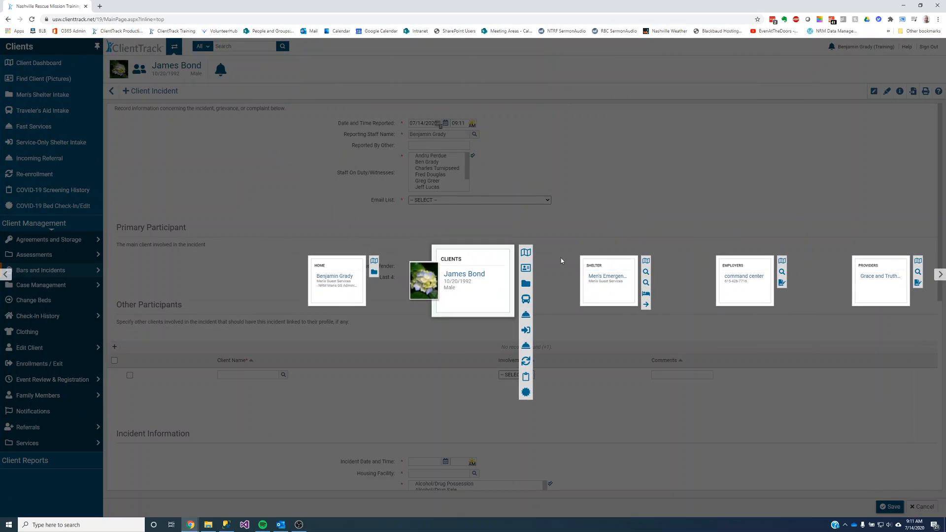
click(596, 285)
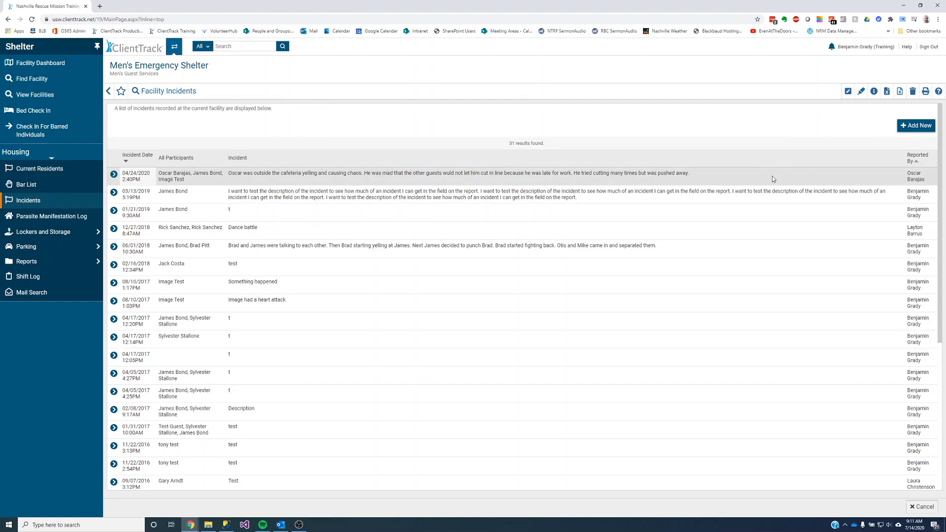
click(916, 125)
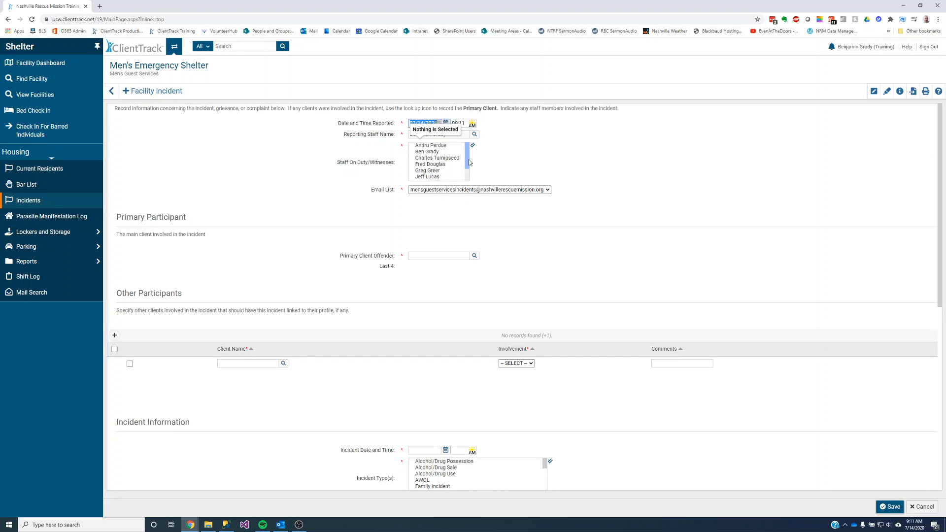
Select one staff member on duty as a witness and enter the primary client offender's name as last name, first name.
drag(468, 159, 467, 156)
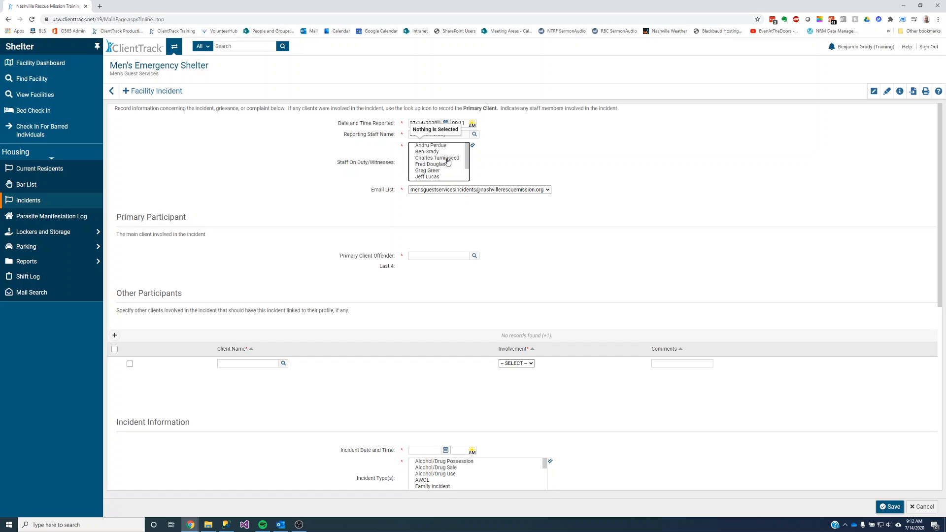
click(446, 158)
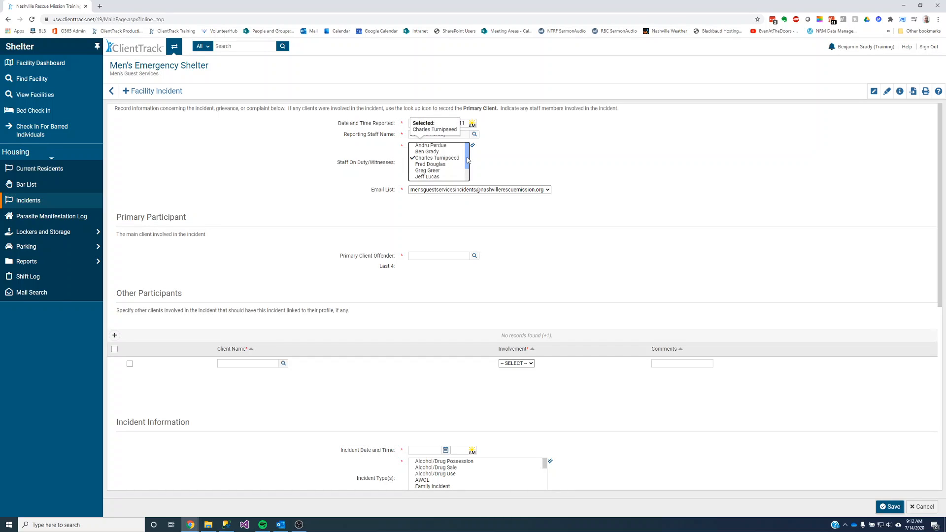
click(415, 255)
text(bond)
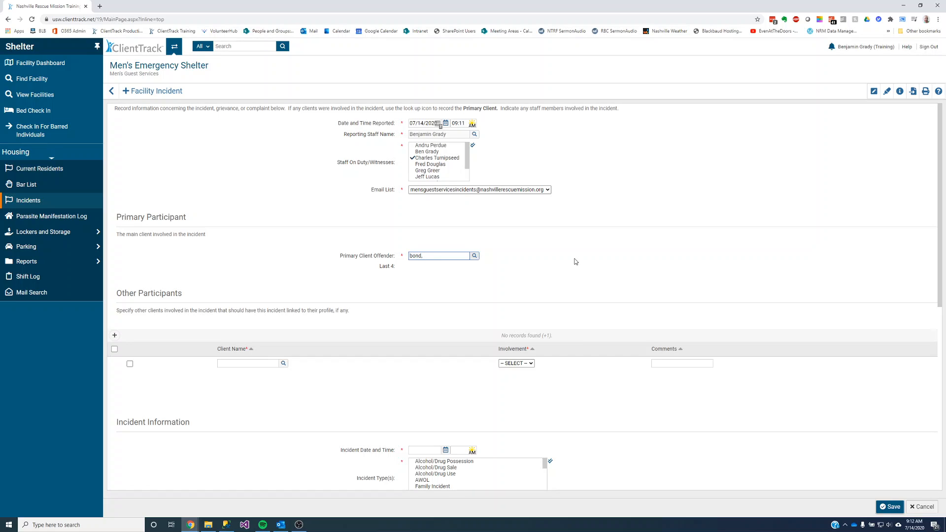
text(, james)
key(Tab)
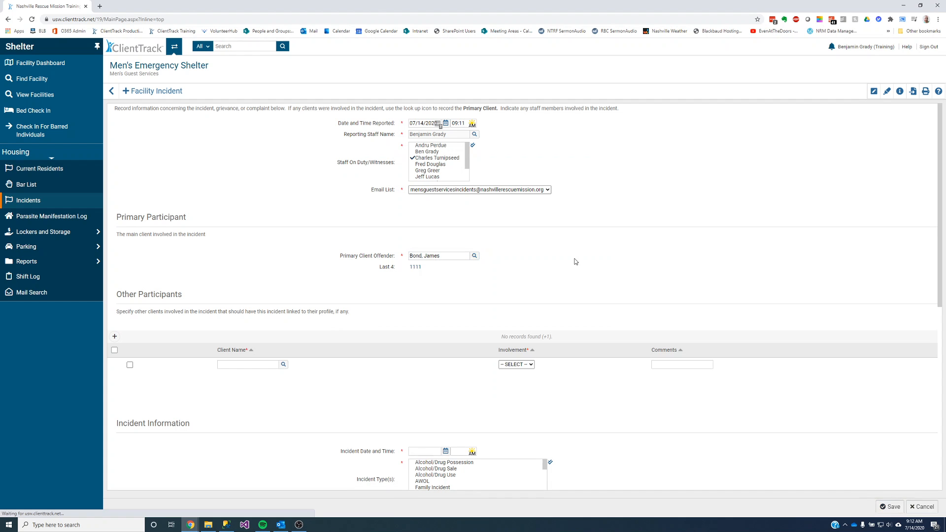
Look at the Find Client search for the primary offender, close it, and check the client's last-four identifier.
click(476, 257)
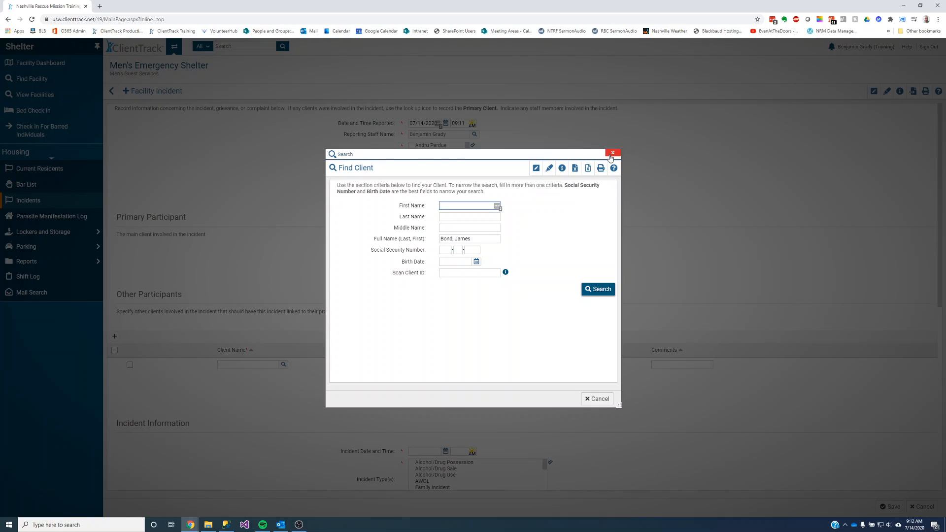
scroll(386, 281, down, 2)
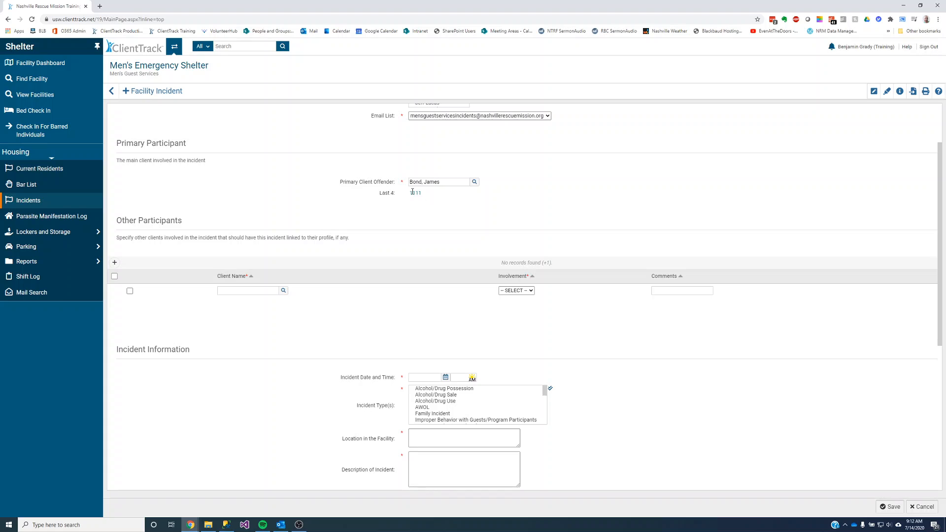
drag(410, 193, 421, 193)
Add another participant by client name, set the involvement to Victim, and comment that this client was hit by the primary offender.
scroll(264, 246, down, 2)
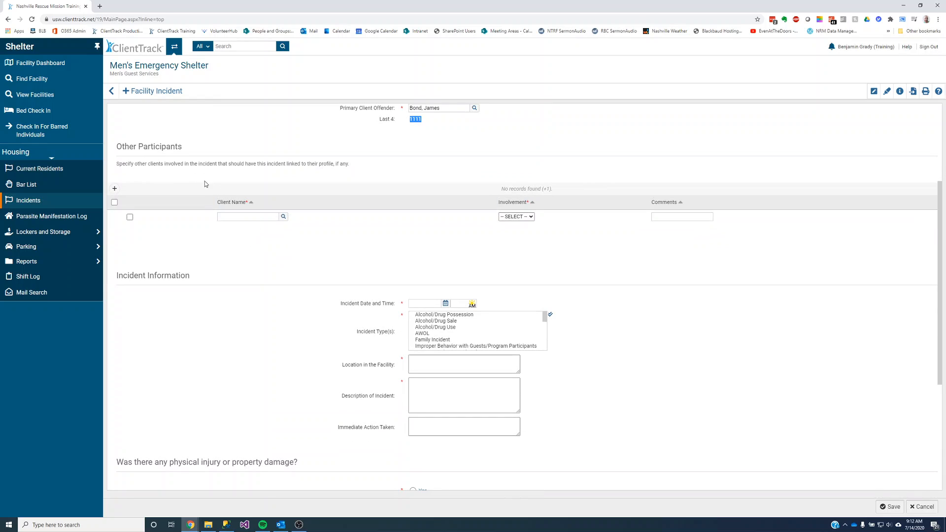
click(261, 217)
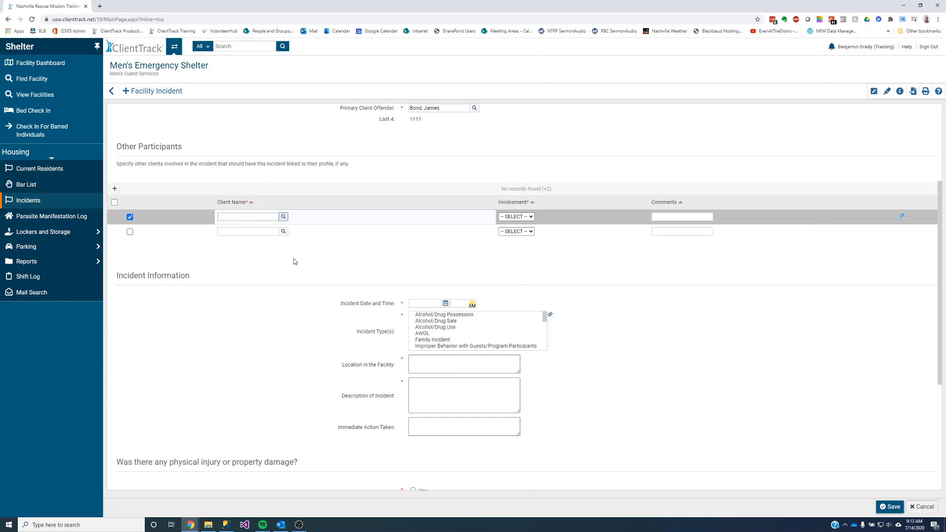
text(doer)
key(Tab)
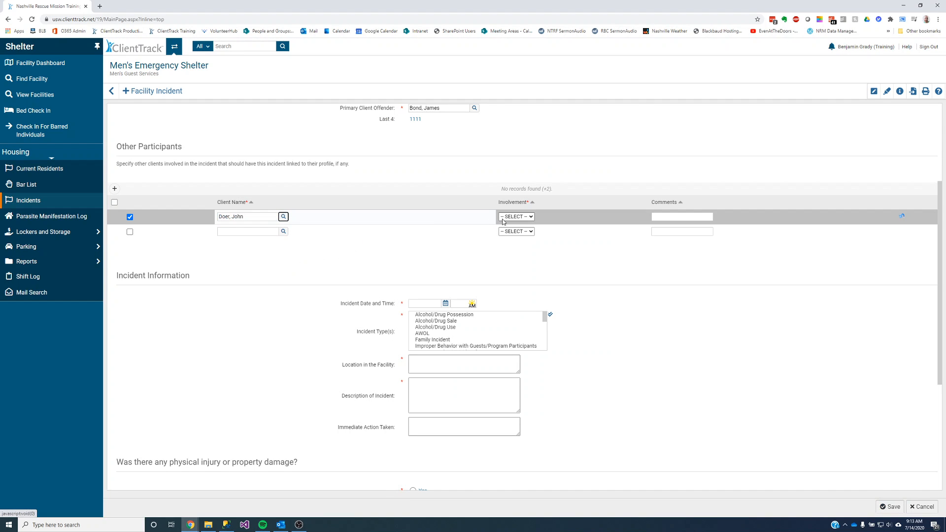
click(503, 220)
click(507, 246)
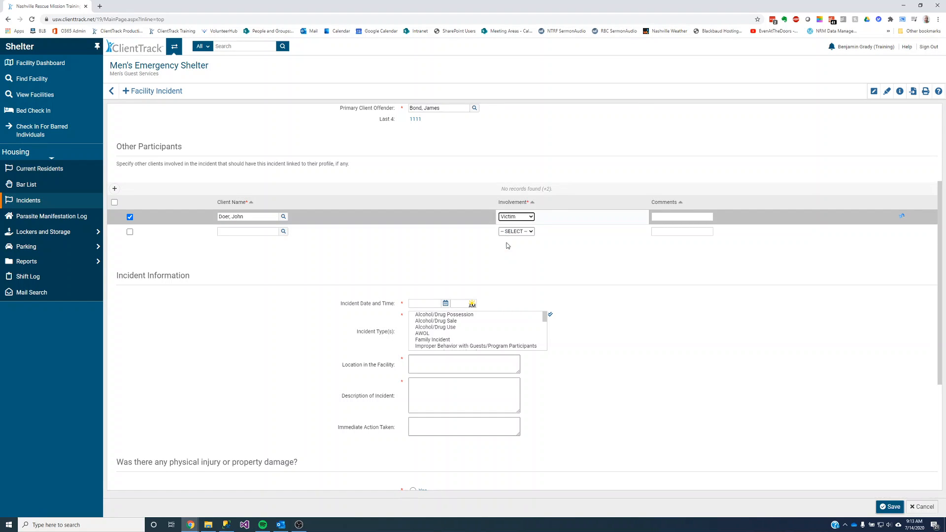
click(676, 217)
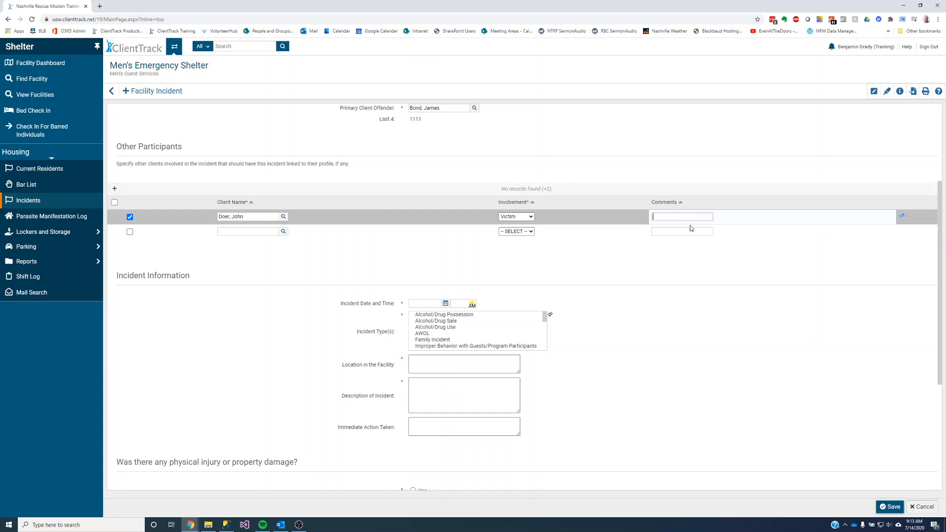
text(John)
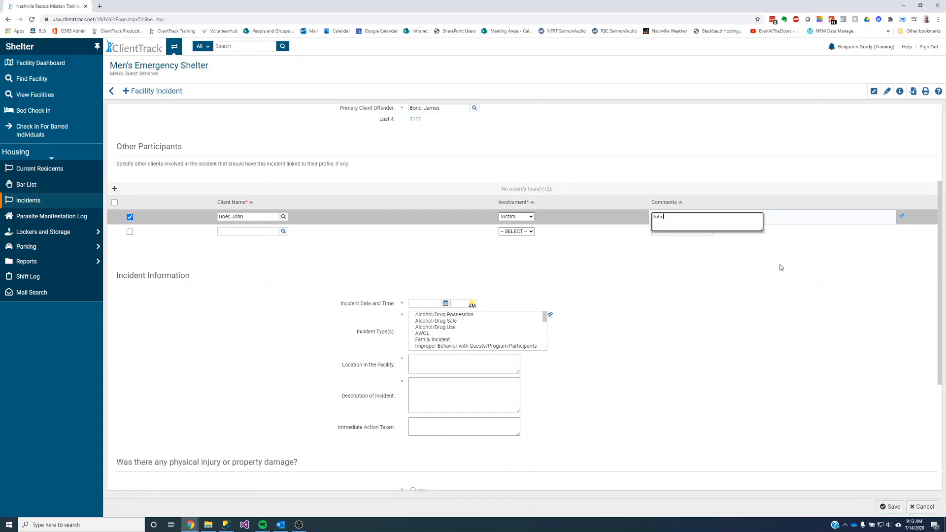
text( was khit by James)
Compare the Incident Date and Time field with the Date and Time Reported field.
scroll(660, 280, down, 1)
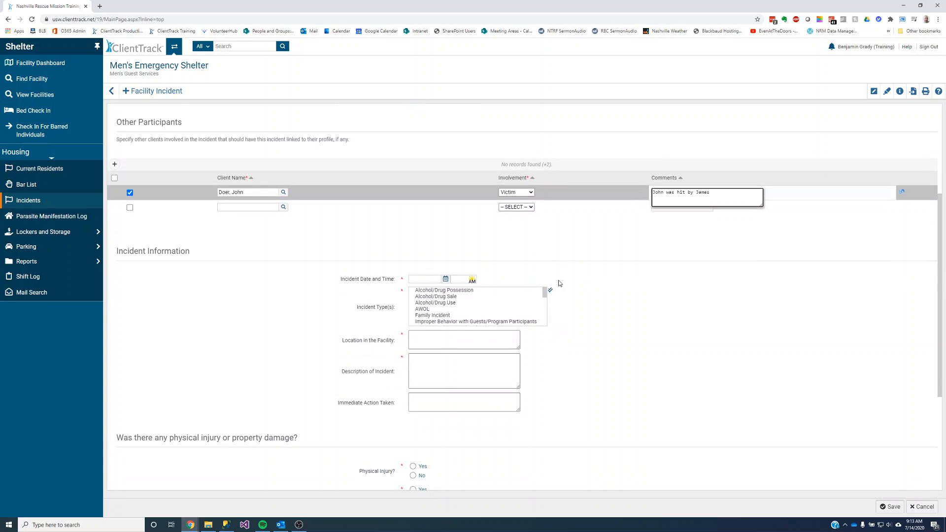
click(365, 269)
drag(365, 269, 386, 269)
scroll(467, 219, up, 4)
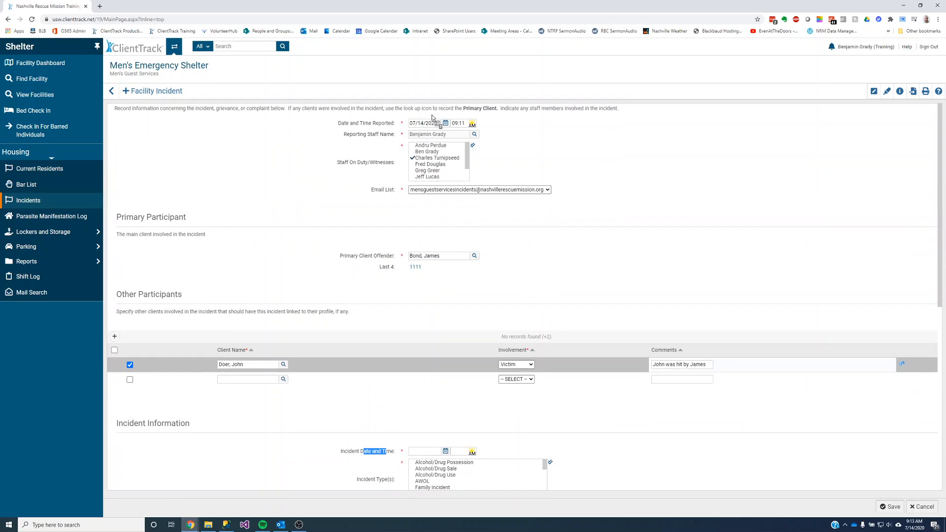
scroll(661, 404, down, 1)
scroll(661, 404, up, 1)
scroll(645, 406, down, 5)
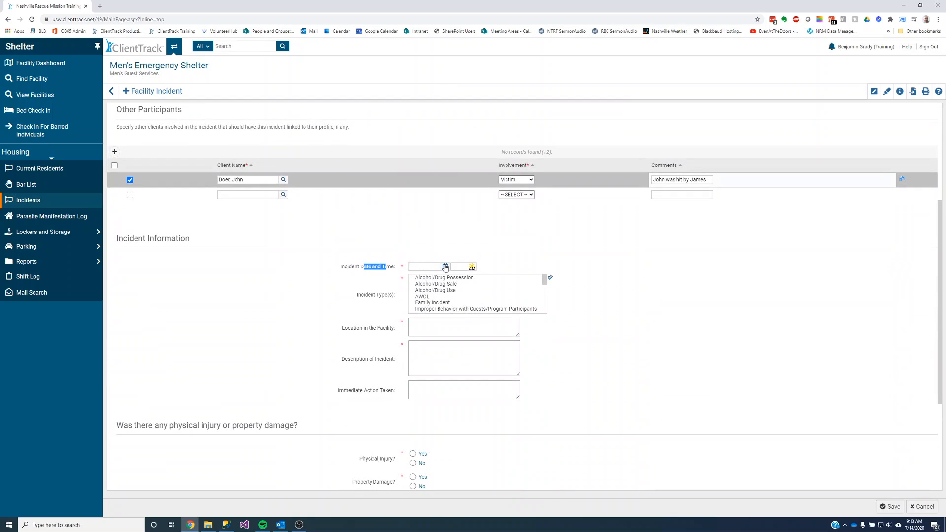
Set the incident date to 07/14/2020 and the incident time to 07:00 AM.
click(444, 266)
click(468, 281)
click(466, 269)
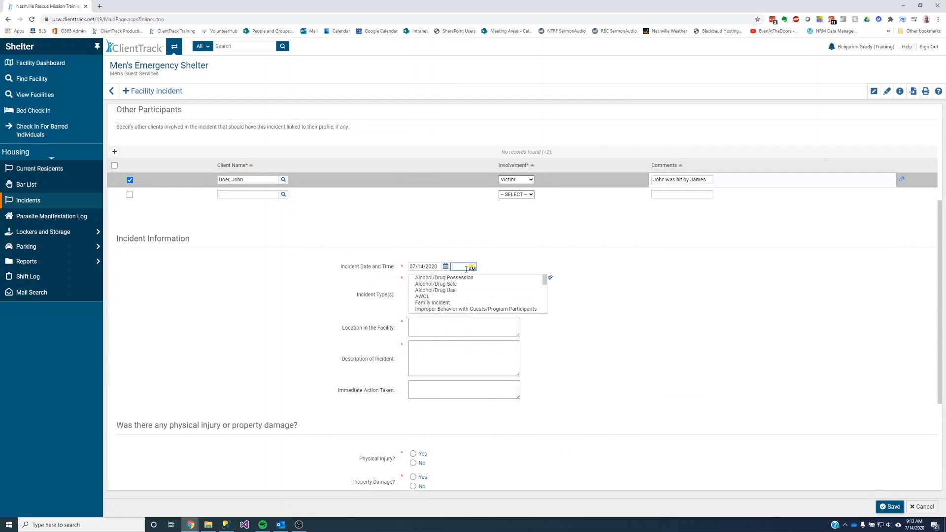
text(07:00)
click(473, 269)
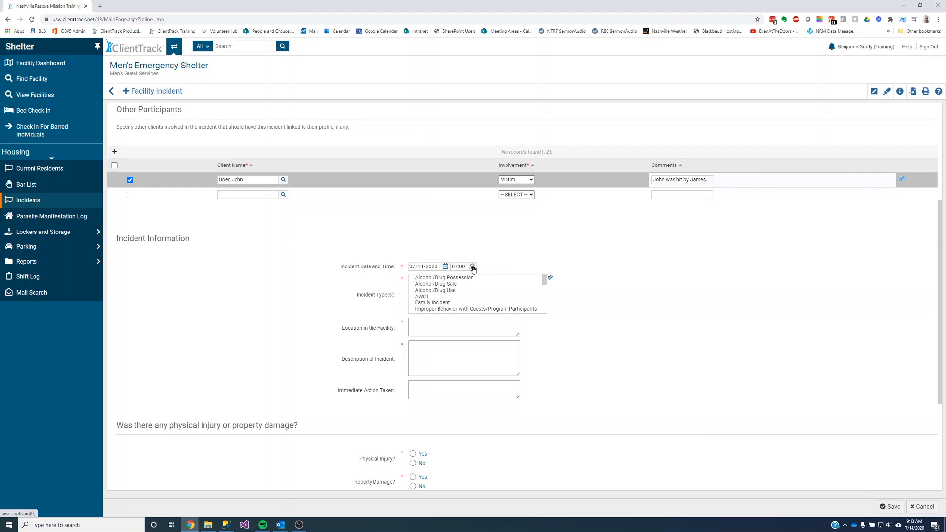
click(473, 270)
Select Physical/Verbal Aggression and Police Called as incident types and enter Dayroom as the location in the facility.
scroll(658, 357, down, 1)
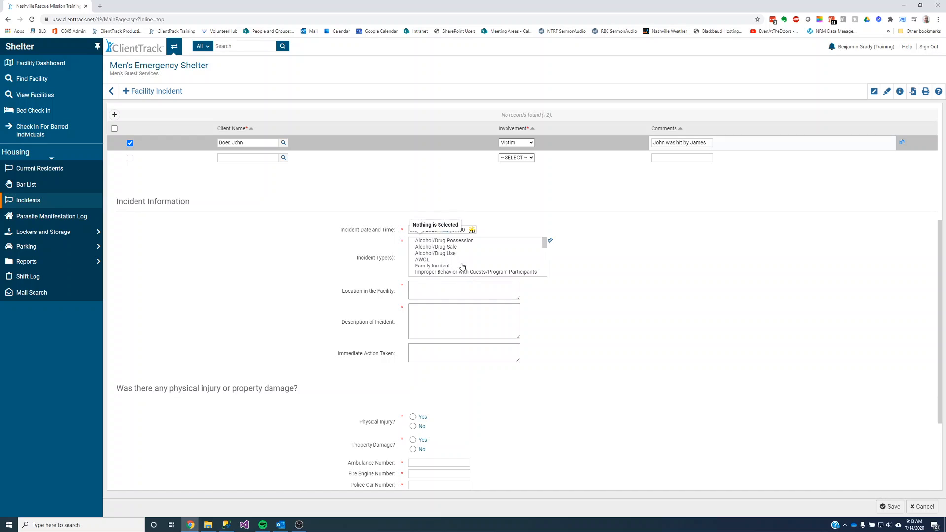
drag(544, 244, 545, 271)
click(478, 259)
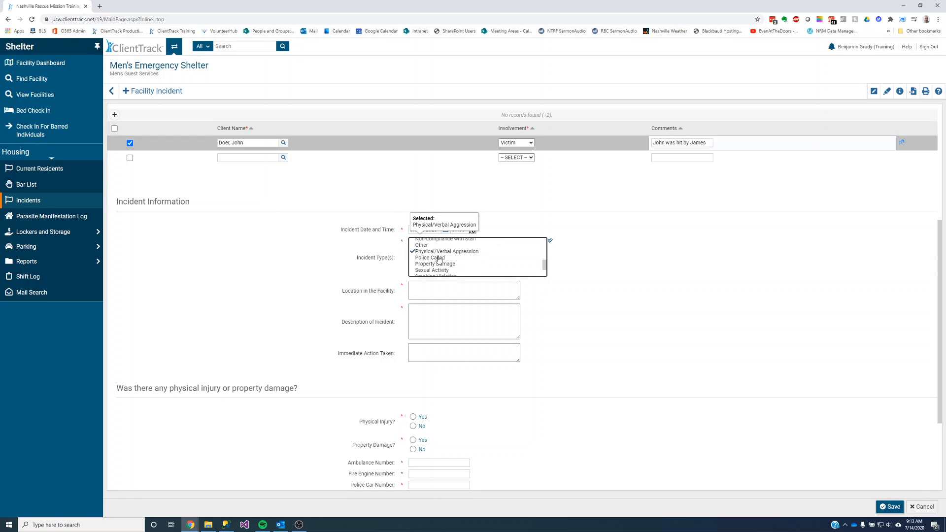
click(442, 258)
click(465, 296)
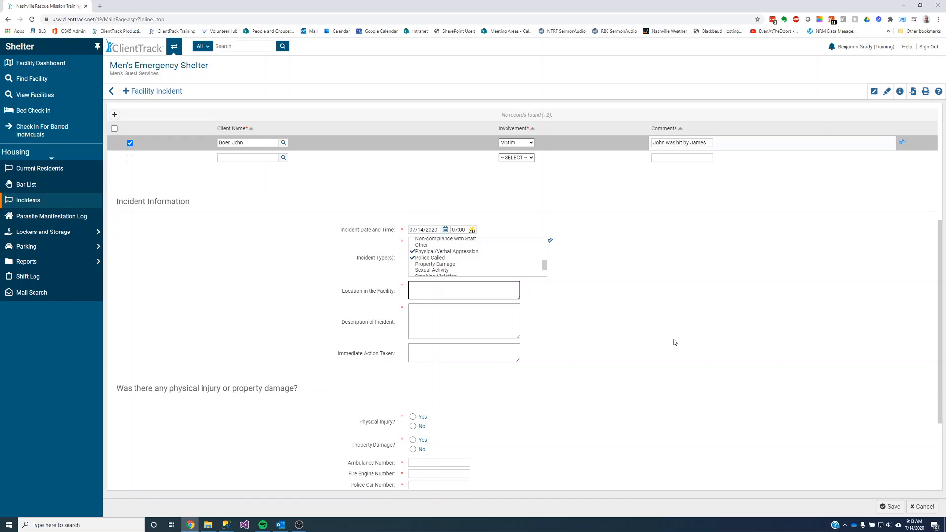
text(Dayroom)
key(Tab)
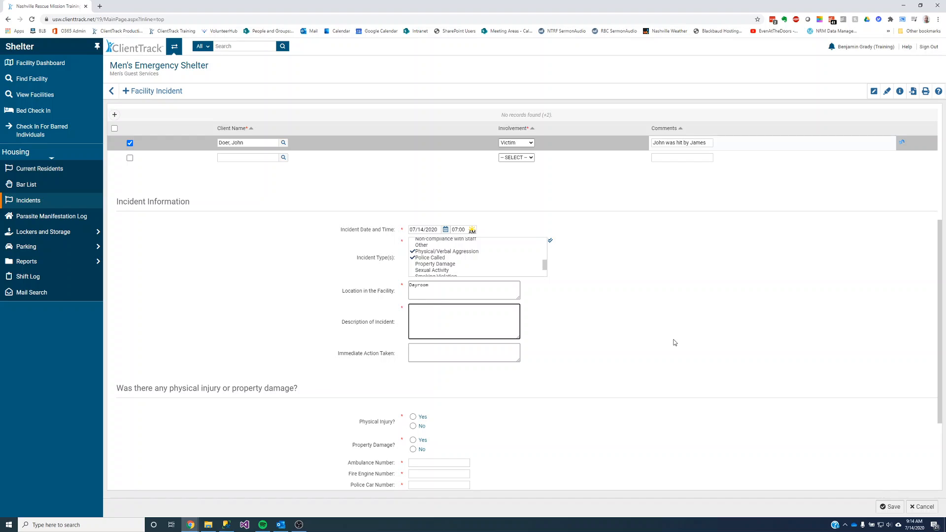
Describe the incident: the offender hit the victim in the face in the dayroom, staff restrained him and called police, who also restrained him.
text(John was sitting in the dayroom minding his wow)
key(BackSpace)
key(BackSpace)
key(BackSpace)
text(wn business when James cam)
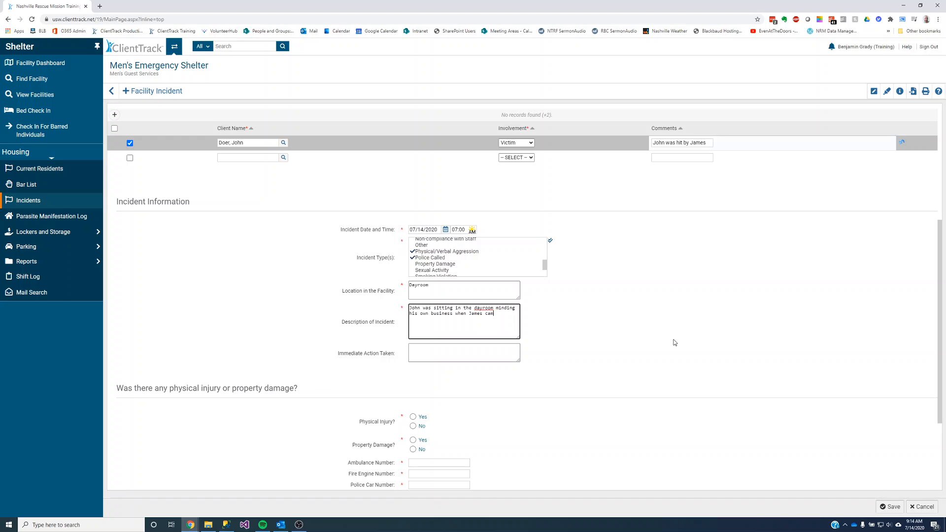
text(e up and hit him in)
key(BackSpace)
key(BackSpace)
text(him in the face. We restrained James and called the police. He continued to be)
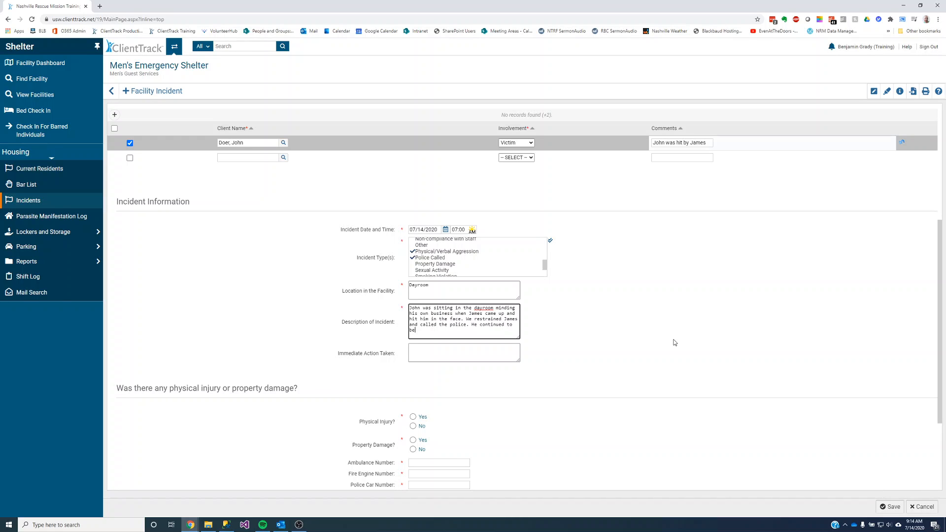
text( irate and hat to be restrained by tht)
text( police.)
drag(425, 309, 438, 330)
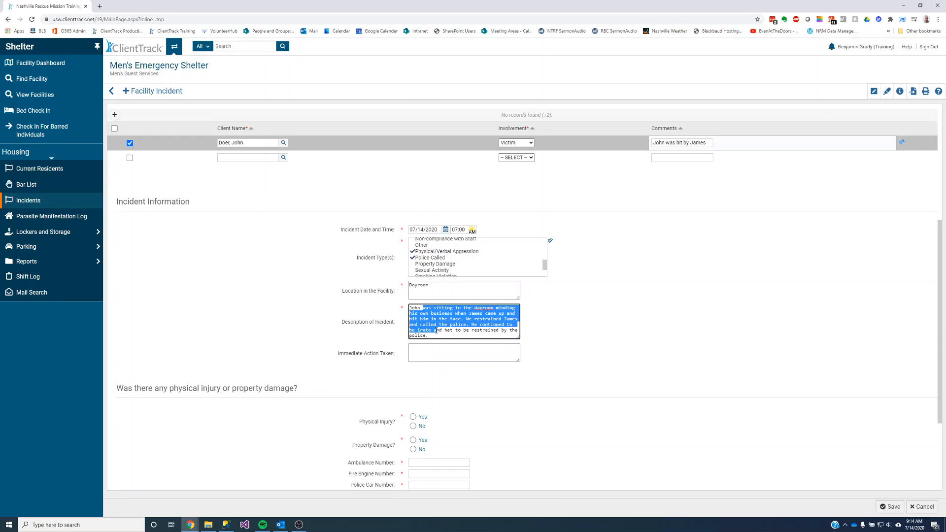
click(501, 354)
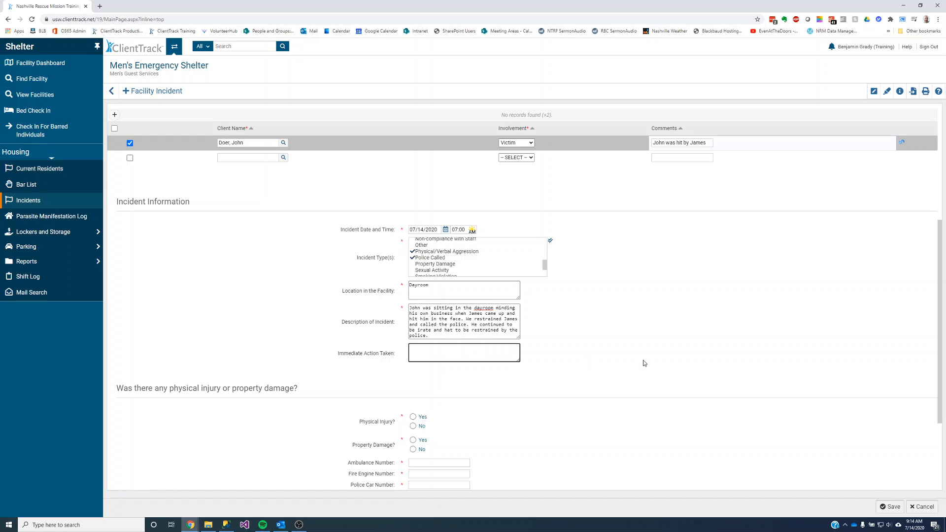
Enter "Police were called" as the immediate action taken and report a physical injury, describing the bruise on the victim's face.
text(Police were called)
scroll(626, 362, down, 3)
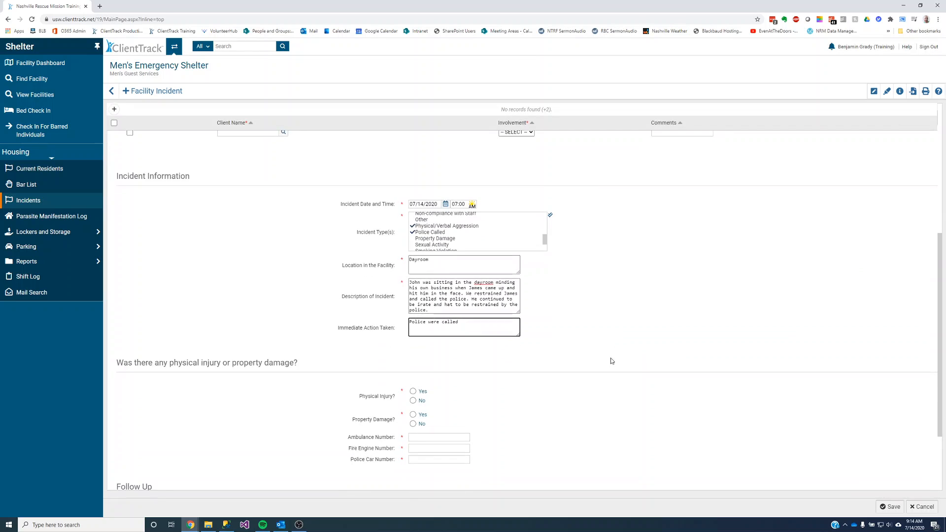
click(417, 294)
click(429, 315)
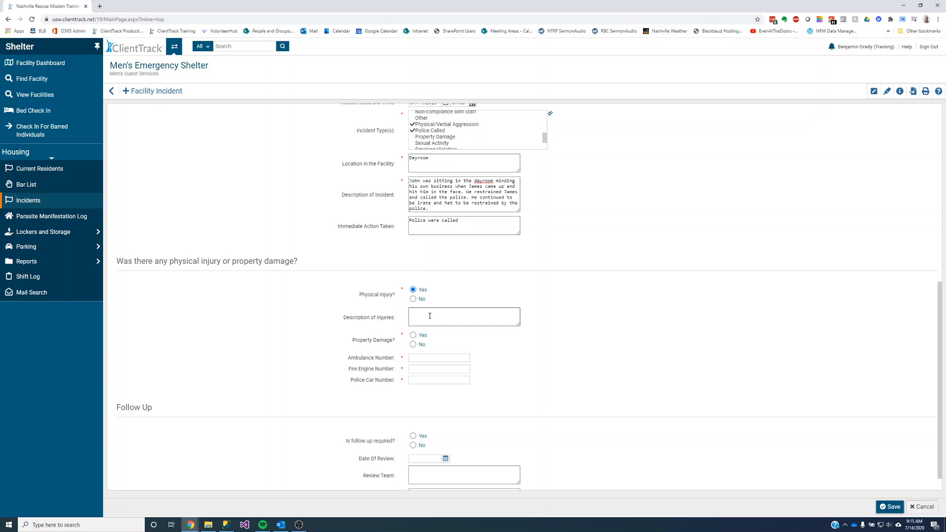
text(Jo)
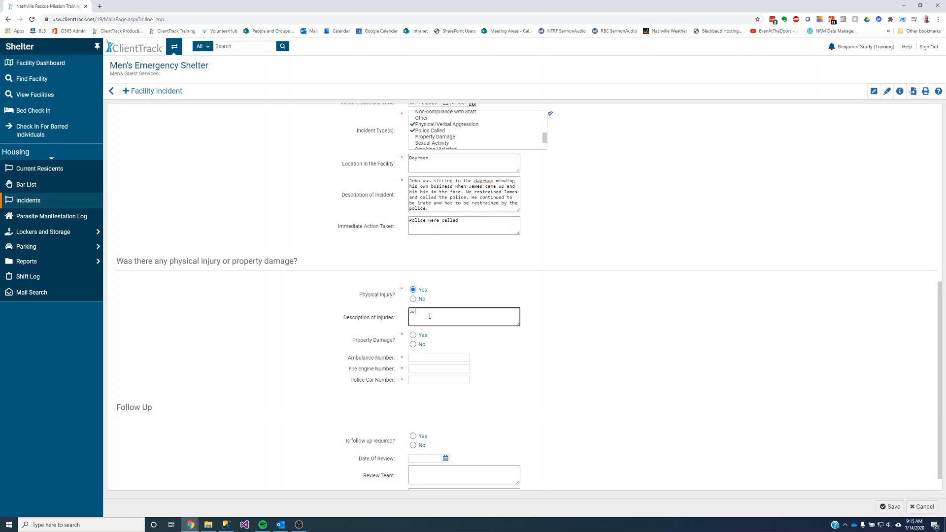
text(hn had a bruise on his face)
Mark property damage as No, enter N/A for the ambulance and fire engine numbers, and set the police car number to 4.
click(414, 344)
click(433, 359)
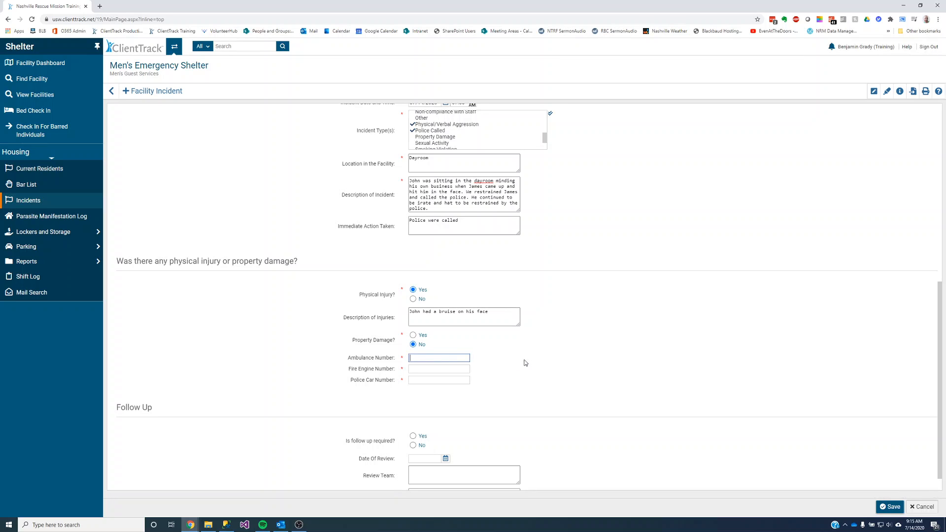
scroll(525, 363, down, 2)
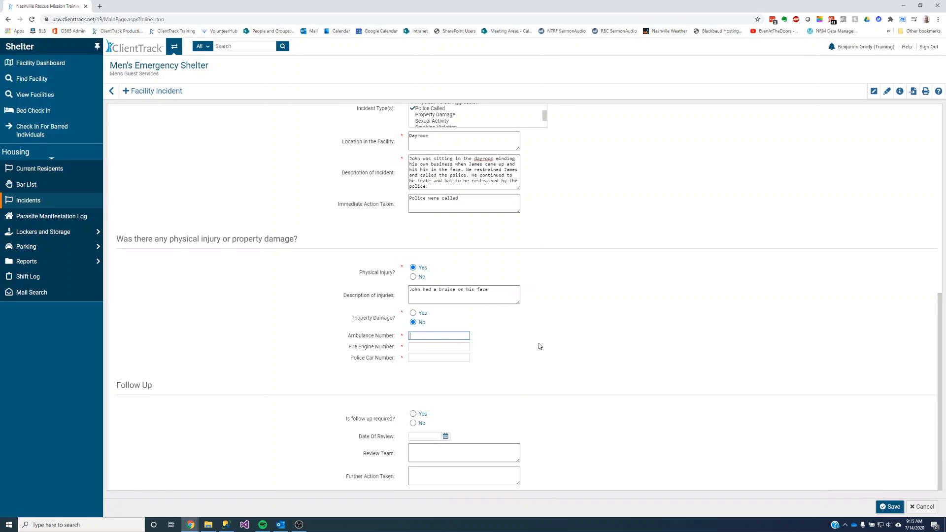
text(N/A)
key(Tab)
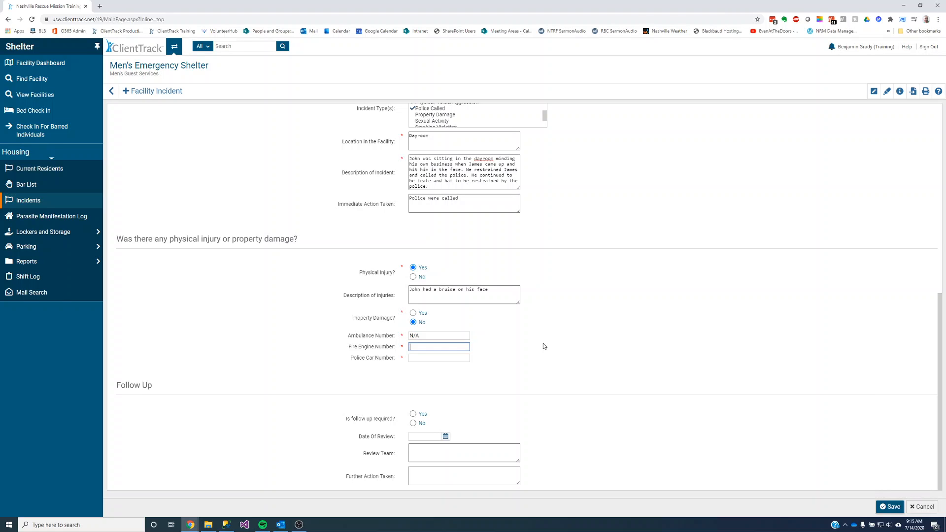
text(N/A)
key(Tab)
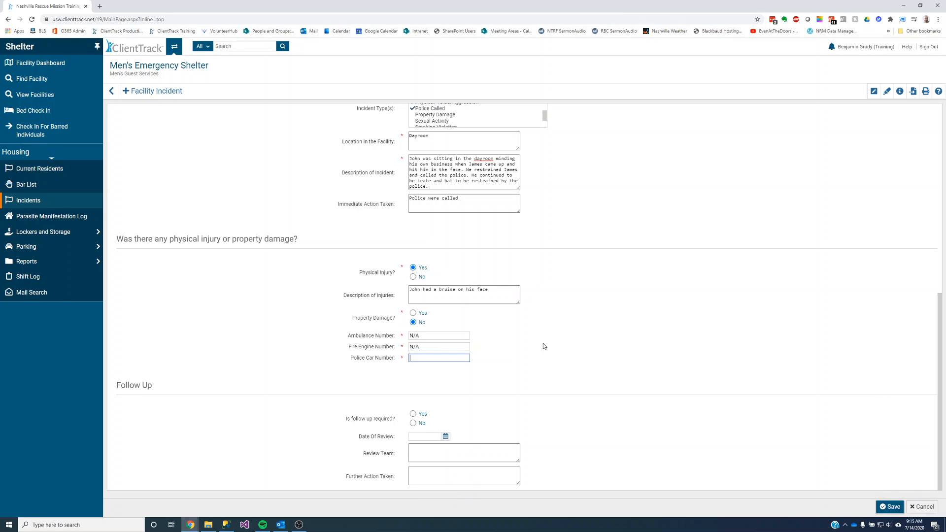
text(19)
key(BackSpace)
key(BackSpace)
text(4)
Review the Follow Up fields and check the entries in the completed facility incident form.
scroll(605, 406, up, 1)
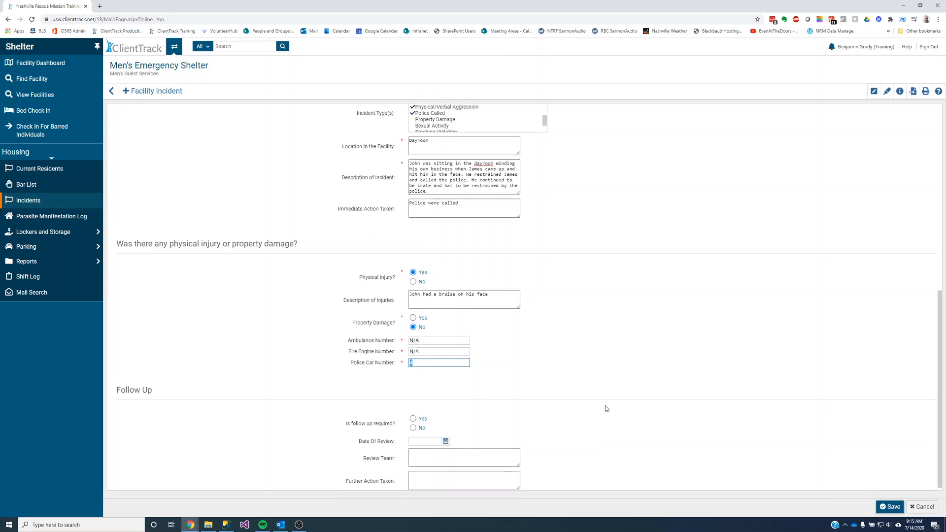
scroll(601, 406, down, 1)
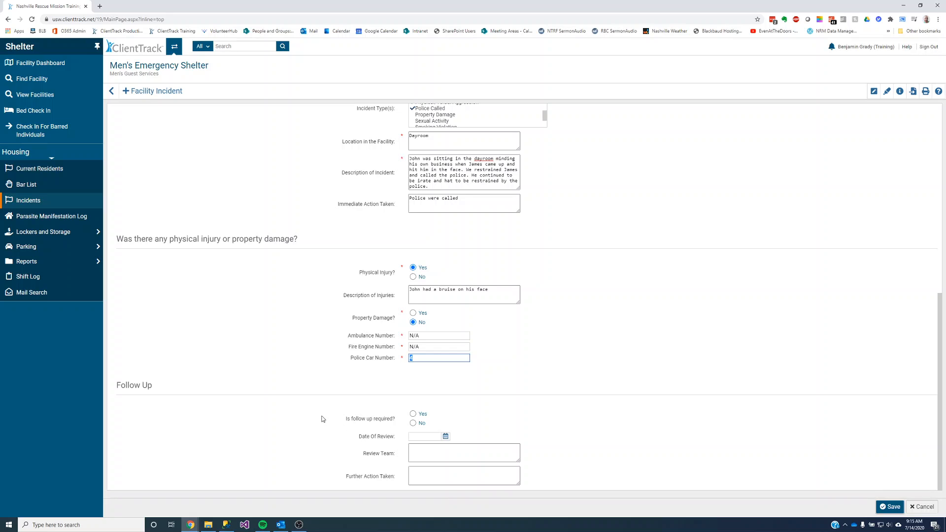
drag(324, 411, 425, 479)
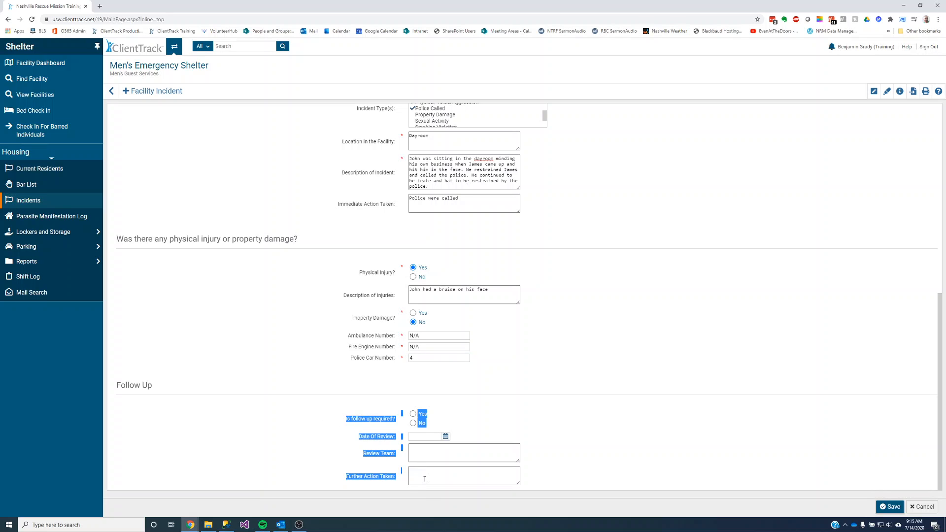
click(576, 474)
scroll(370, 425, up, 7)
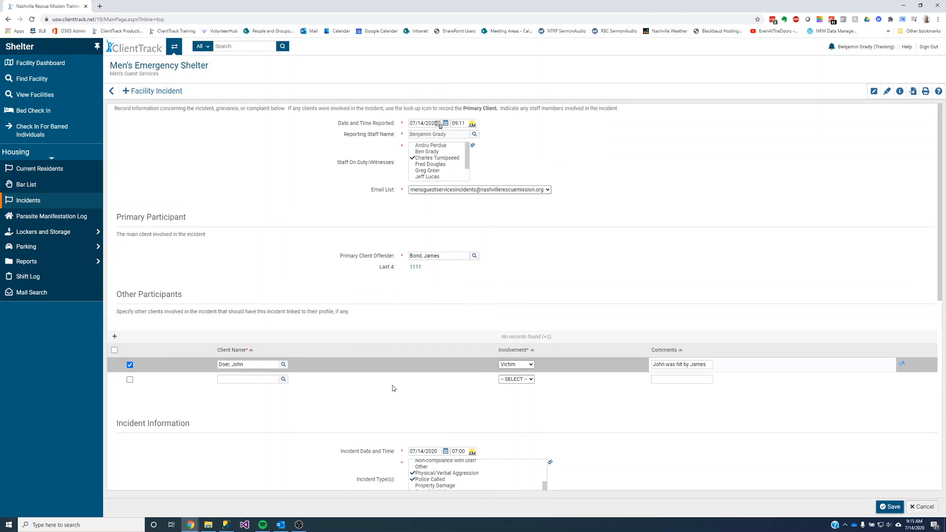
scroll(581, 453, down, 1)
scroll(592, 460, down, 4)
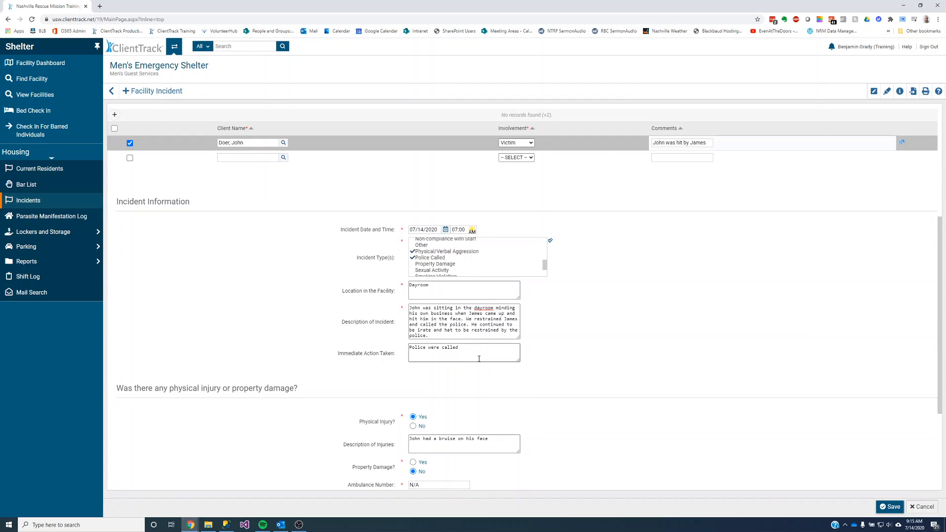
Save the facility incident and check its participants in the shelter's list of incidents.
click(890, 507)
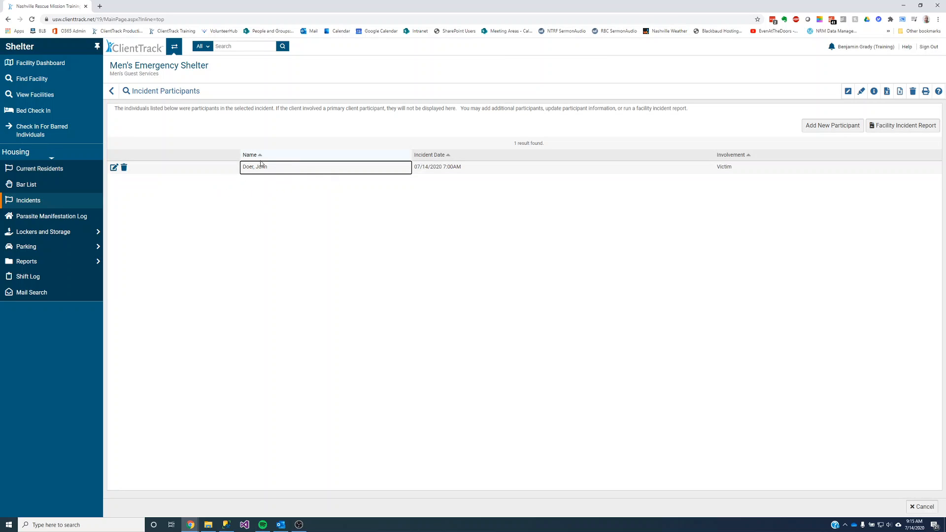
click(60, 204)
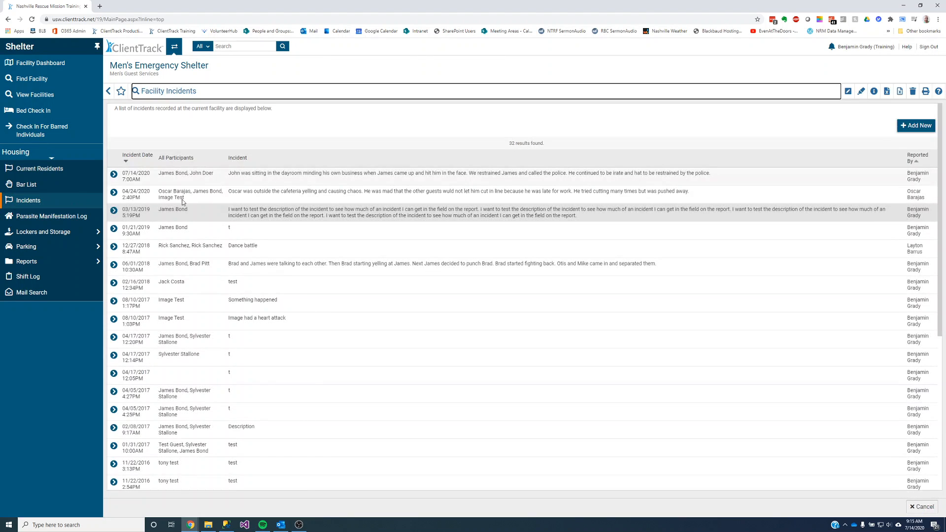
drag(194, 175, 214, 174)
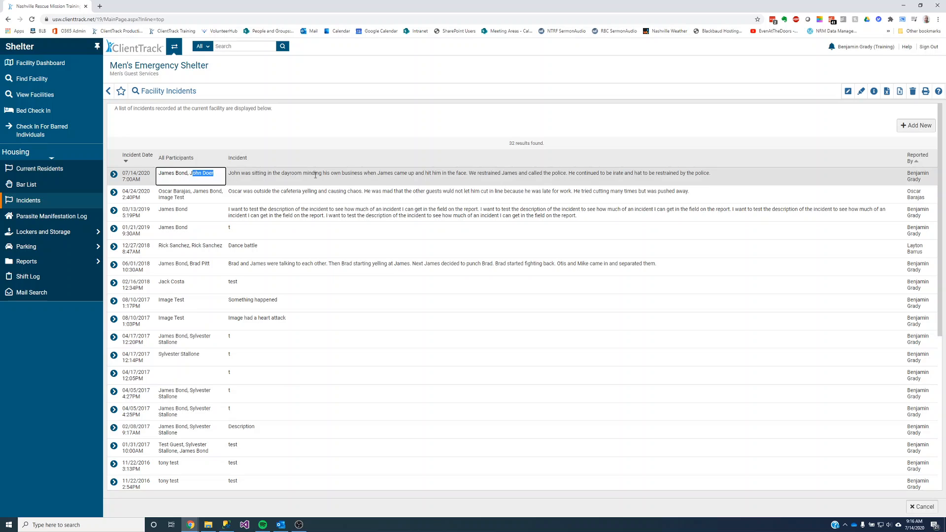
Switch from the Shelter workspace to the Clients workspace for the primary offender.
click(171, 49)
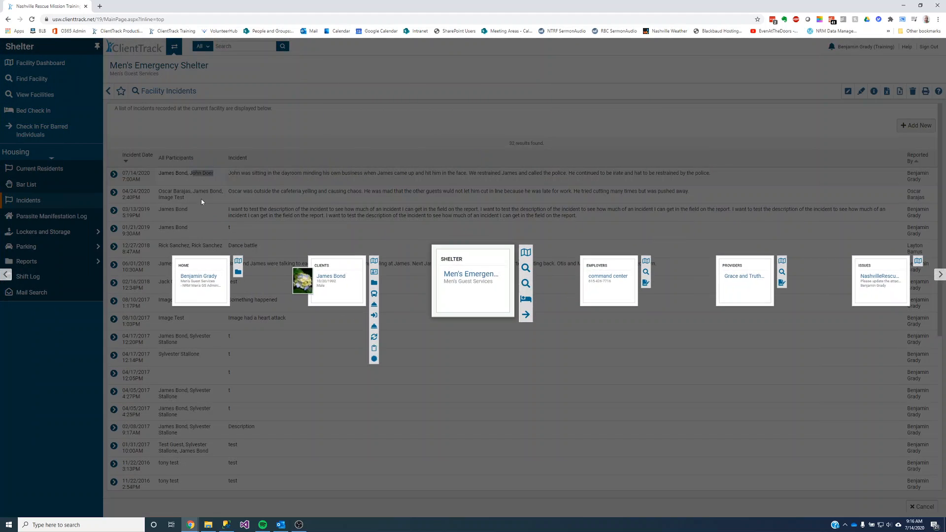
click(326, 266)
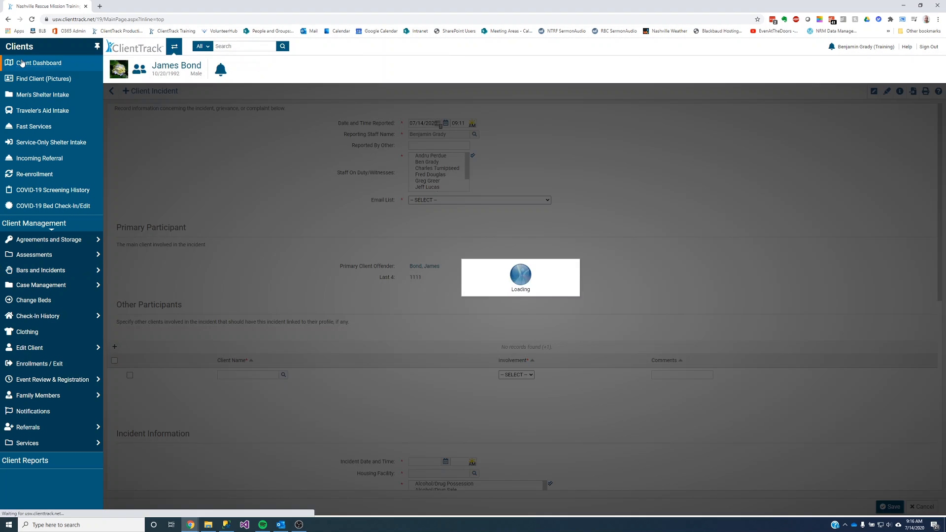